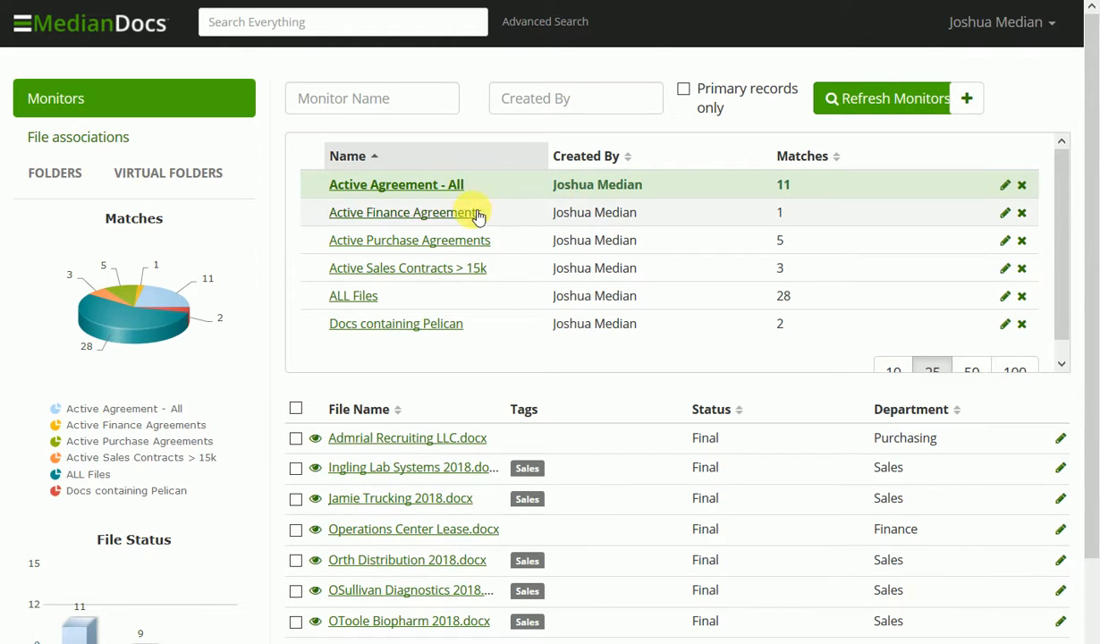
View the matched files of the Active Finance Agreements, ALL Files and Active Sales Contracts > 15k monitors.
left_click(436, 215)
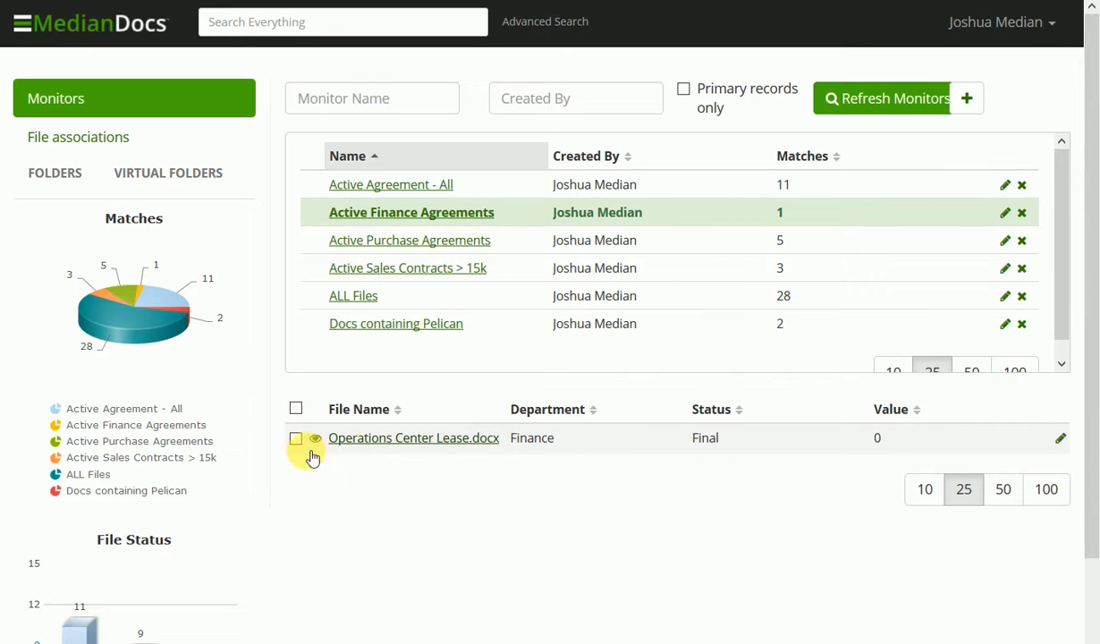
mouse_move(315, 441)
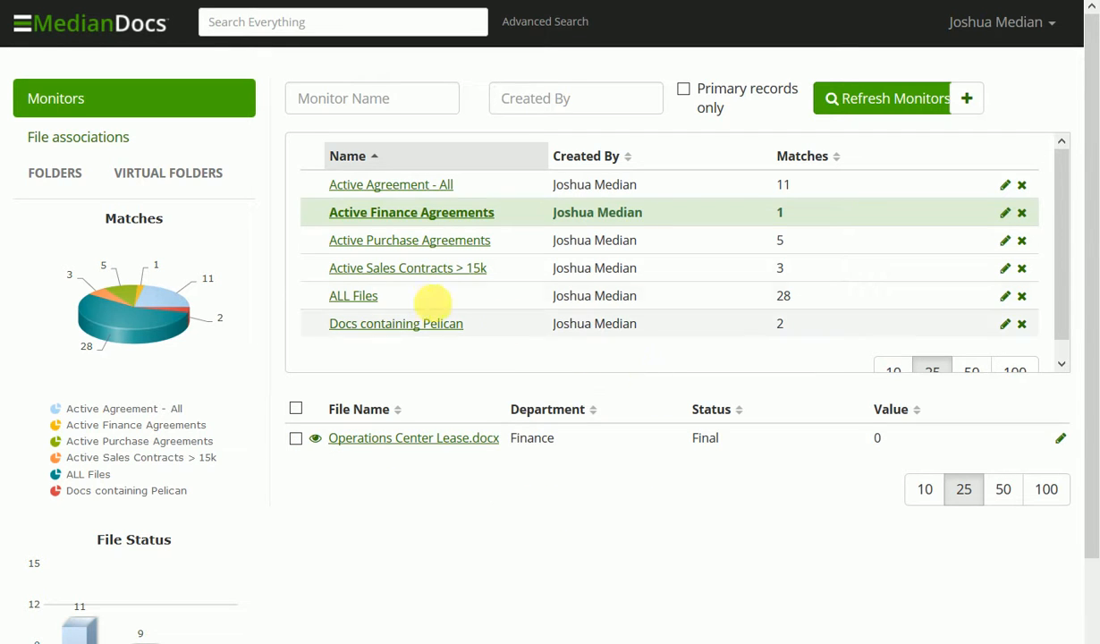
left_click(365, 299)
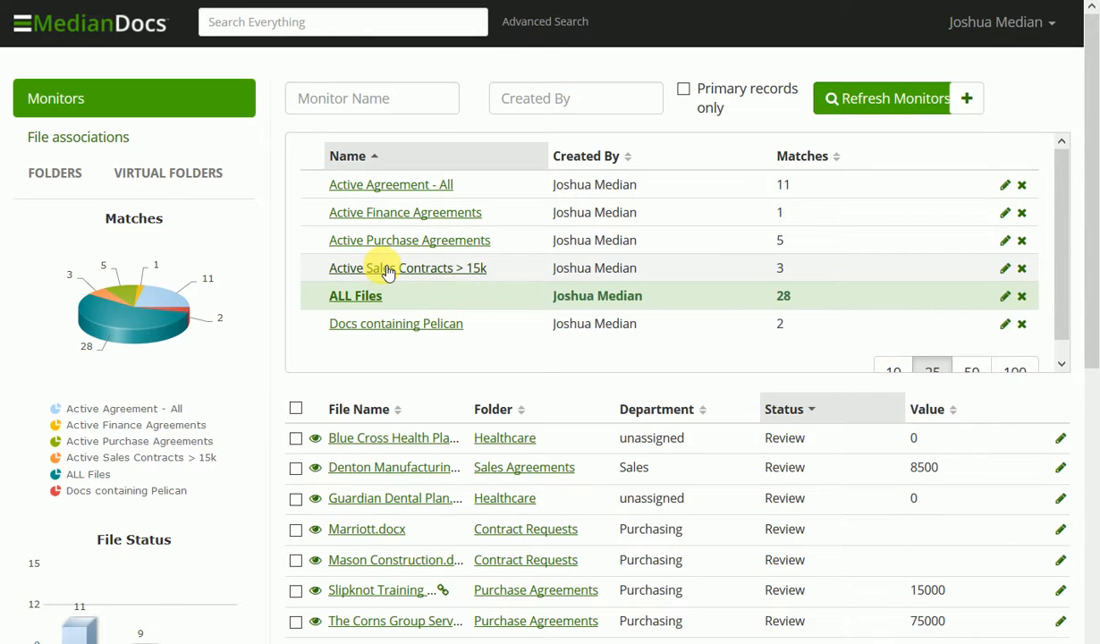
left_click(387, 271)
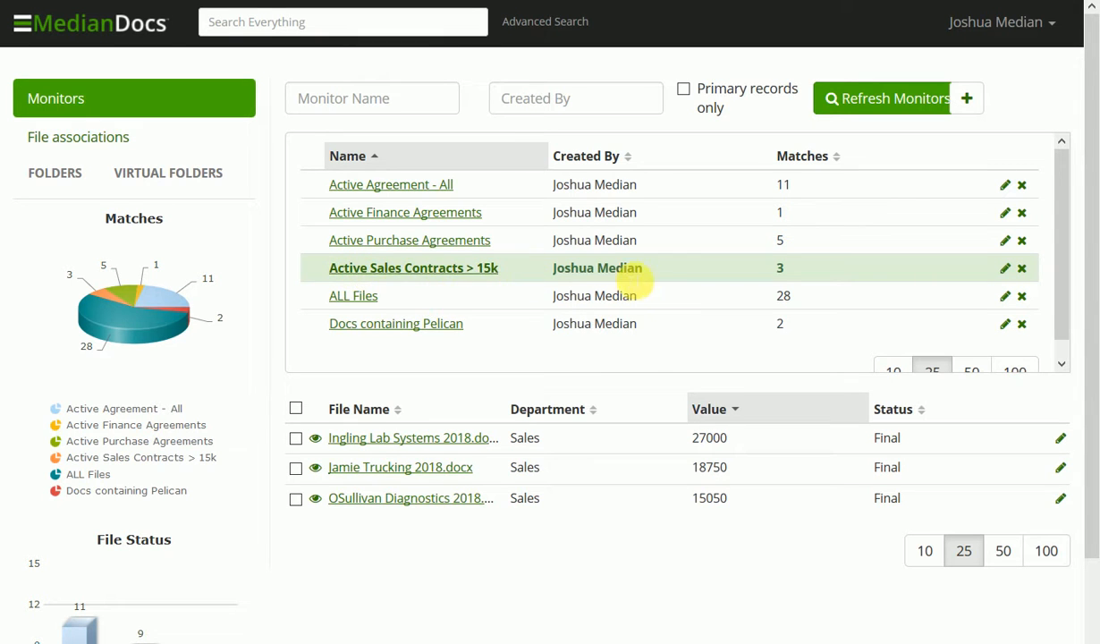
Review the Active Sales Contracts > 15k monitor's columns and filter criteria without saving, and redisplay its matches.
left_click(1004, 268)
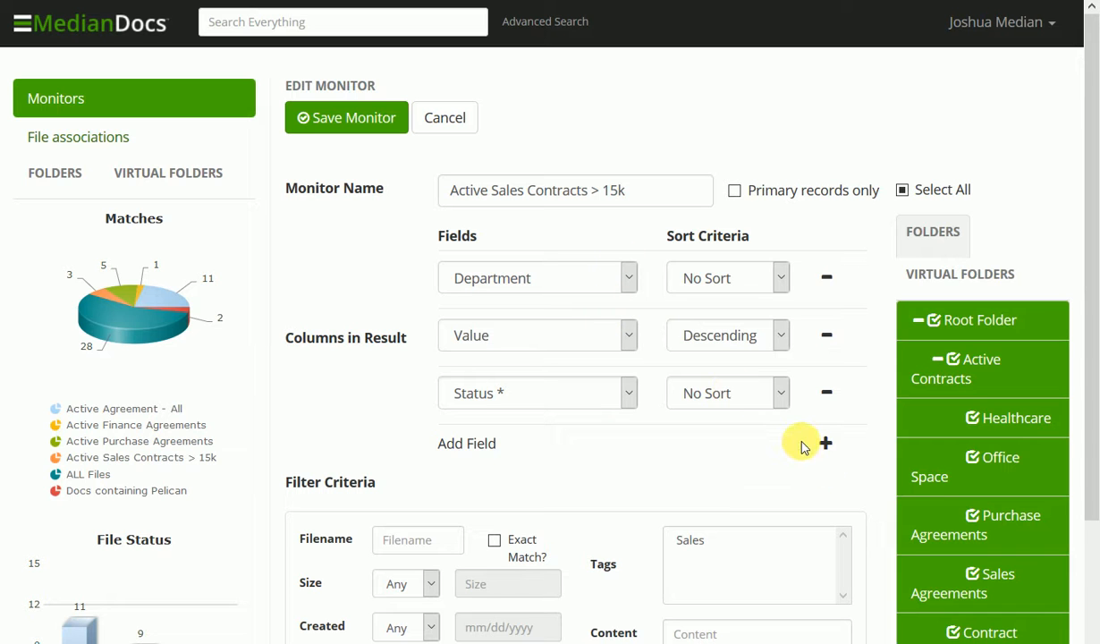
scroll(812, 451, "down", 3)
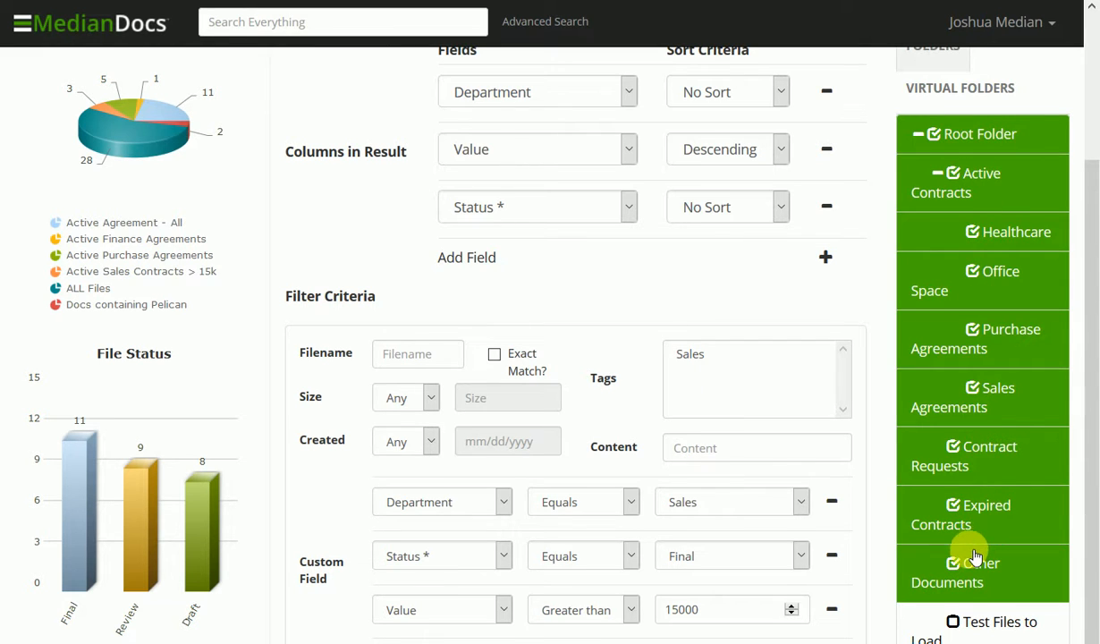
scroll(974, 557, "down", 1)
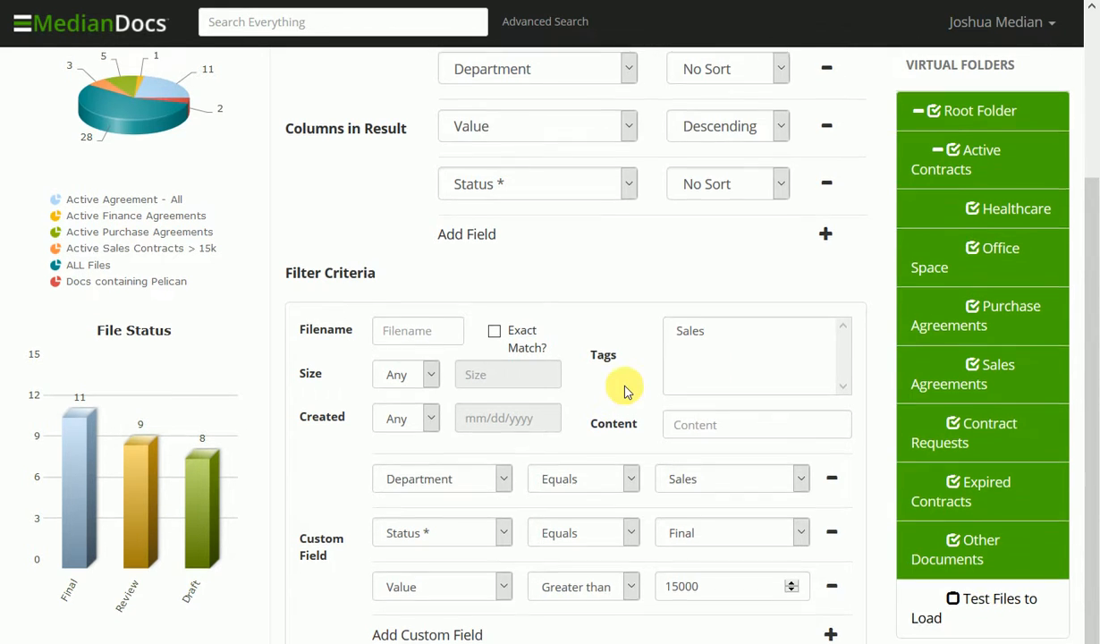
scroll(626, 391, "up", 3)
scroll(625, 394, "down", 3)
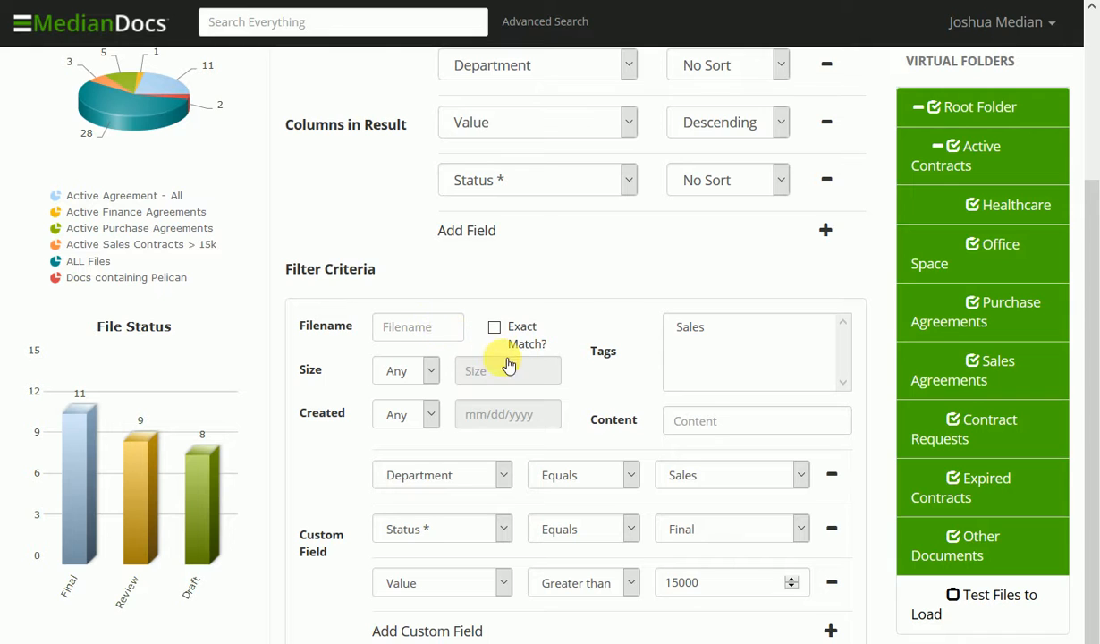
left_click(706, 328)
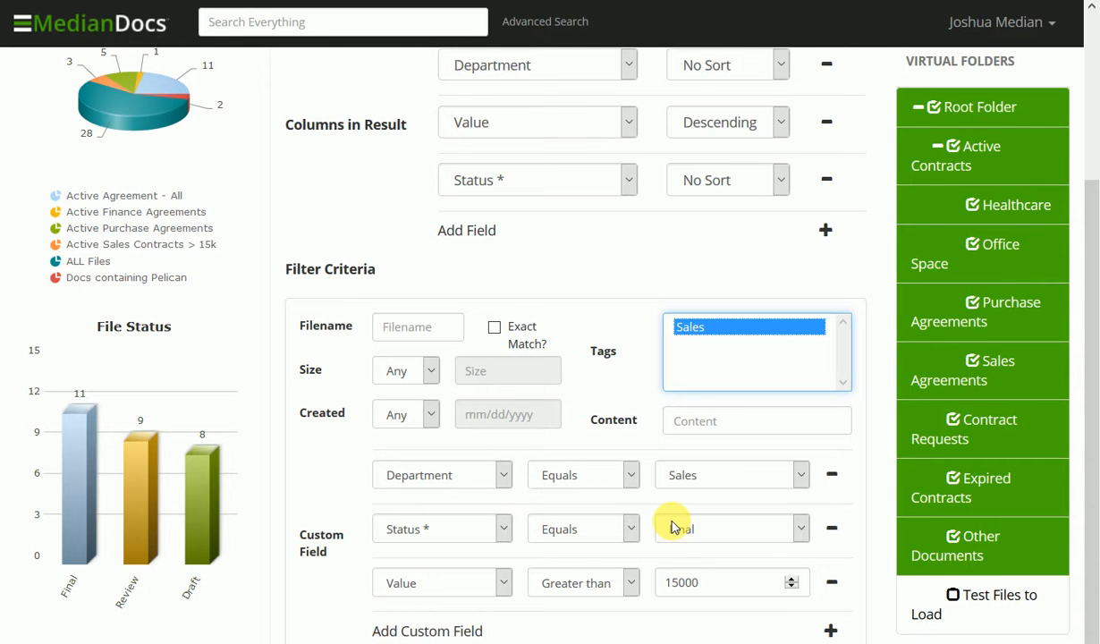
scroll(671, 521, "up", 3)
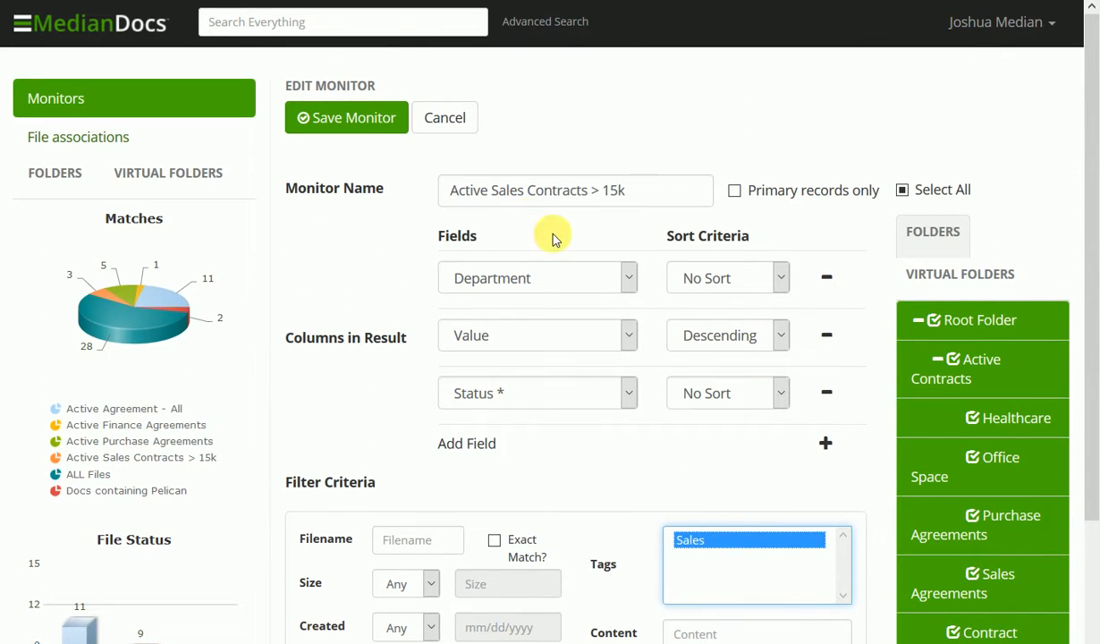
left_click(473, 131)
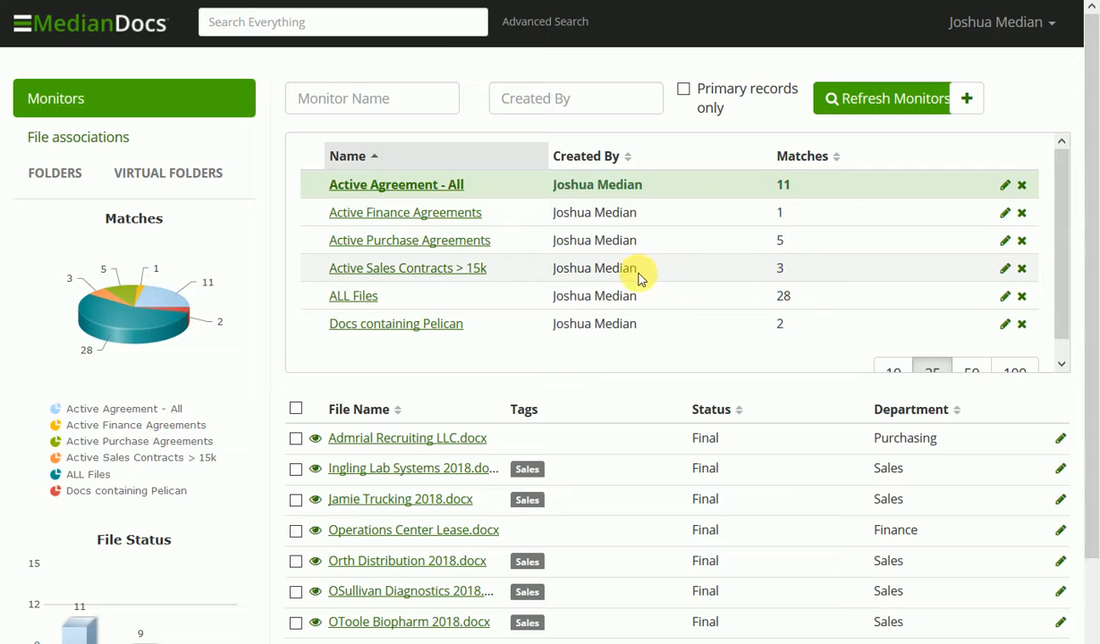
left_click(469, 273)
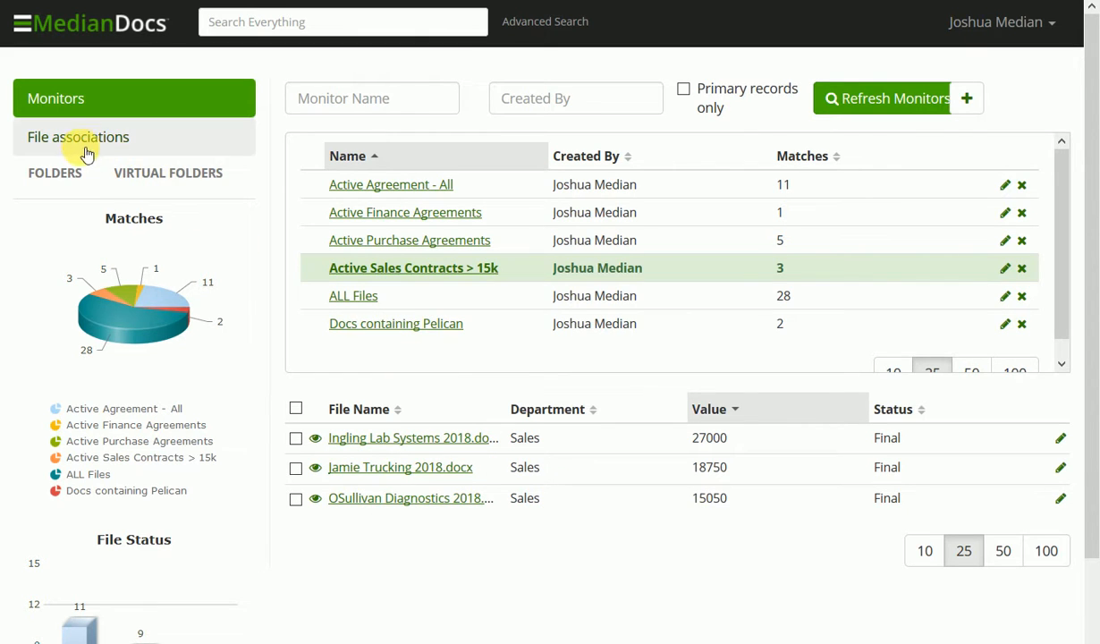
Browse the Slipknot Training Services and Tyler Enterprises file associations and the Create Association form.
left_click(56, 148)
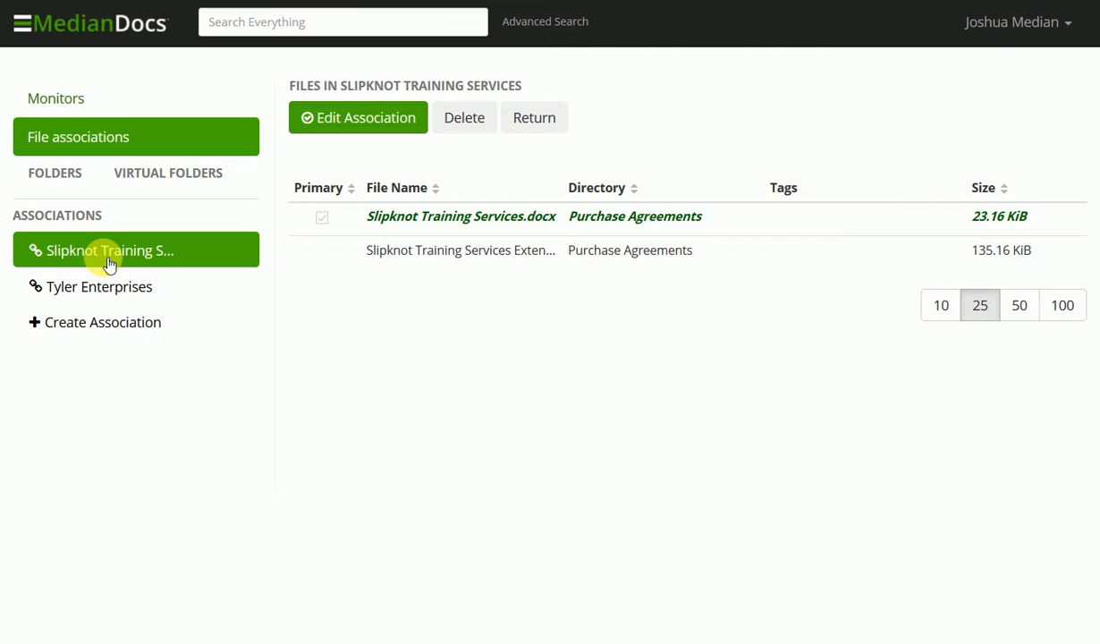
left_click(100, 293)
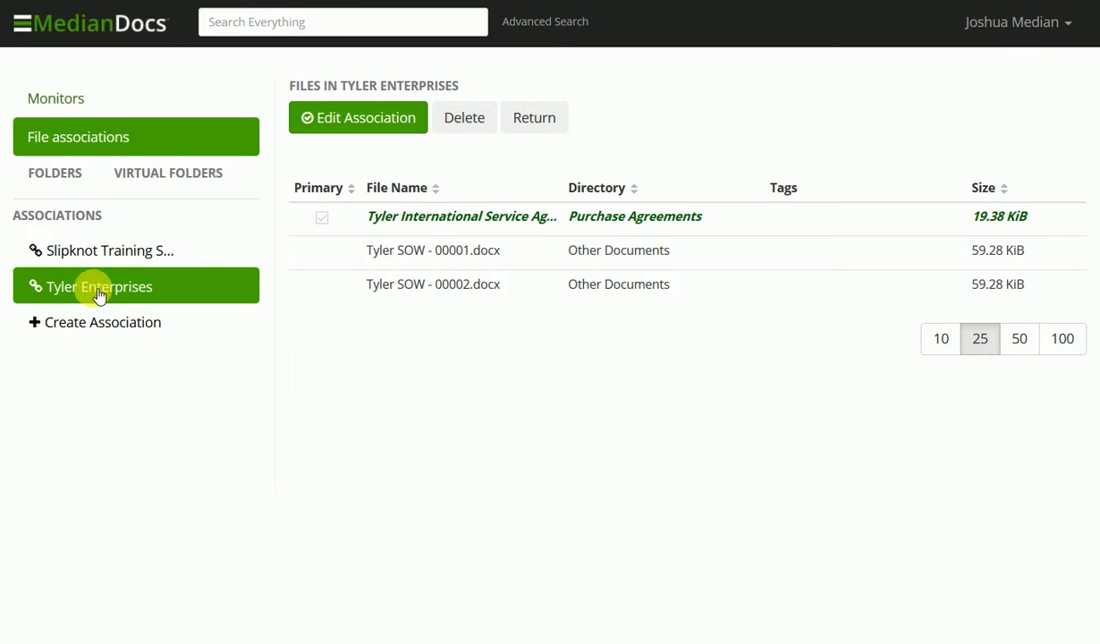
left_click(103, 326)
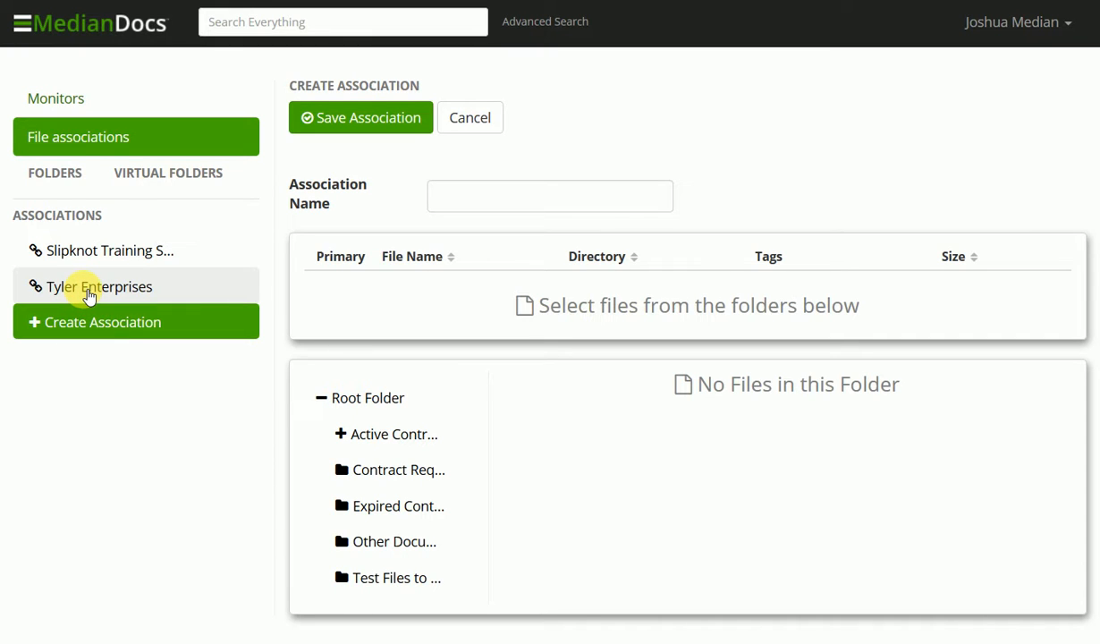
left_click(89, 296)
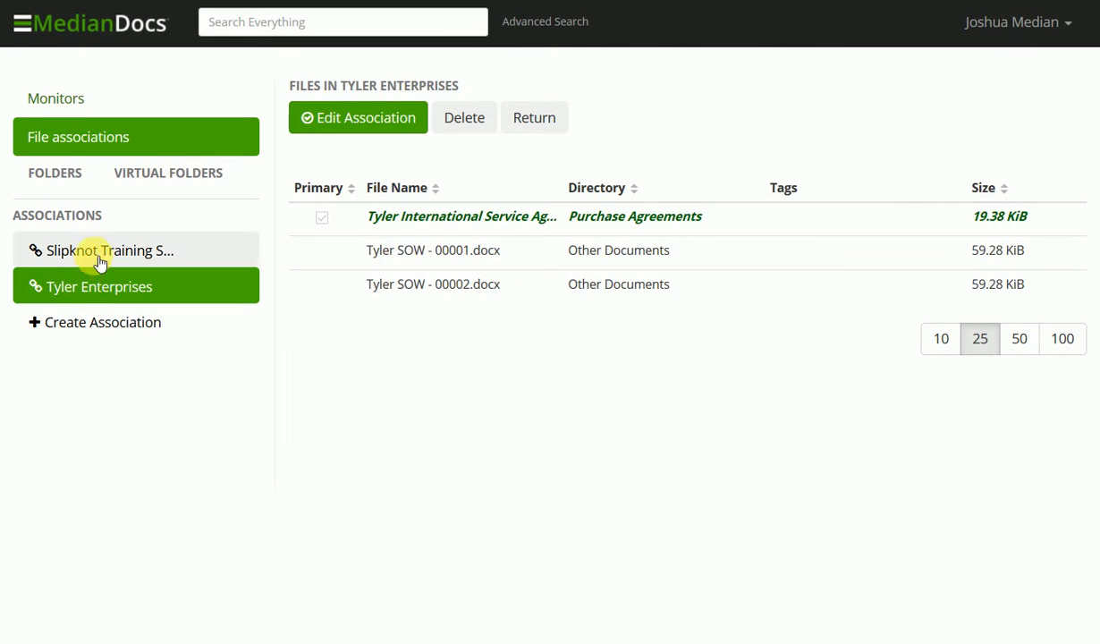
left_click(97, 255)
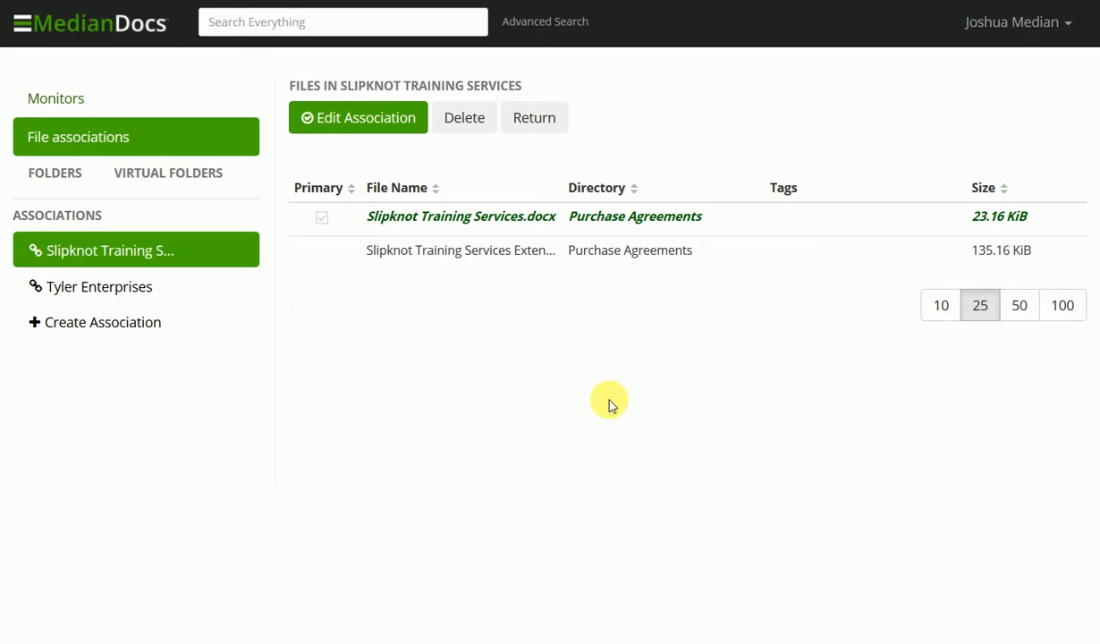
Browse the folder tree, expanding Root Folder and Active Contracts and opening Contract Requests.
left_click(55, 173)
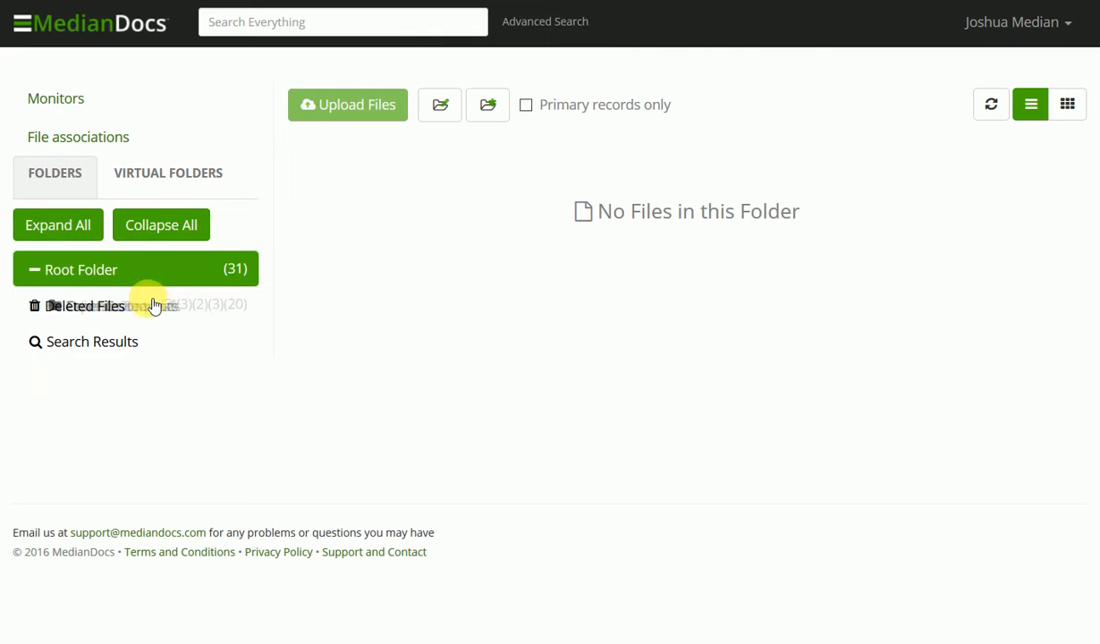
left_click(104, 283)
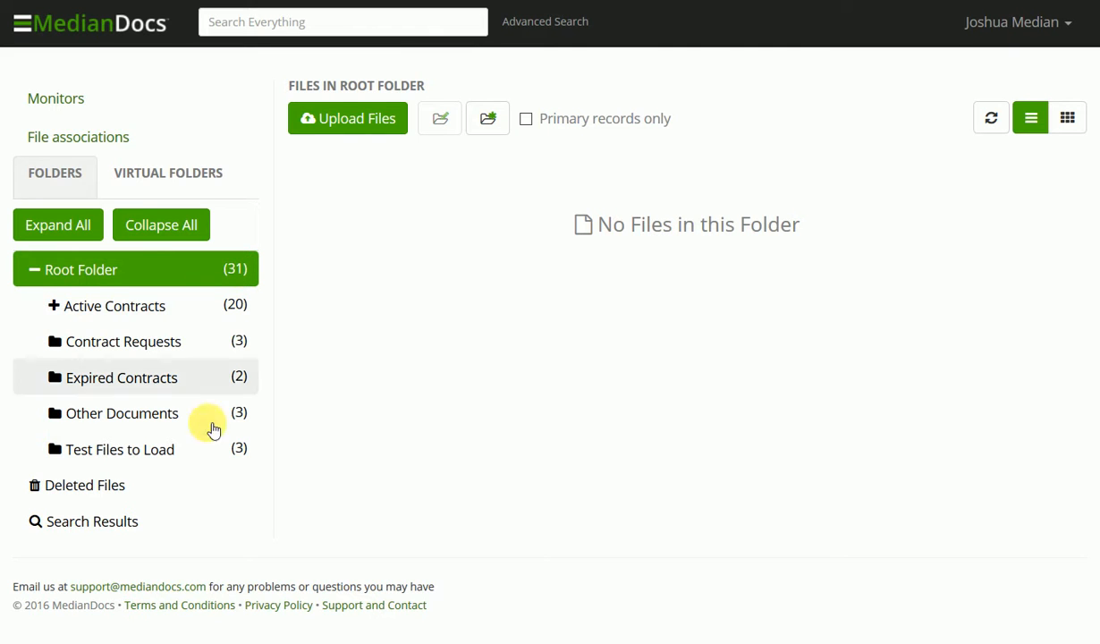
left_click(55, 307)
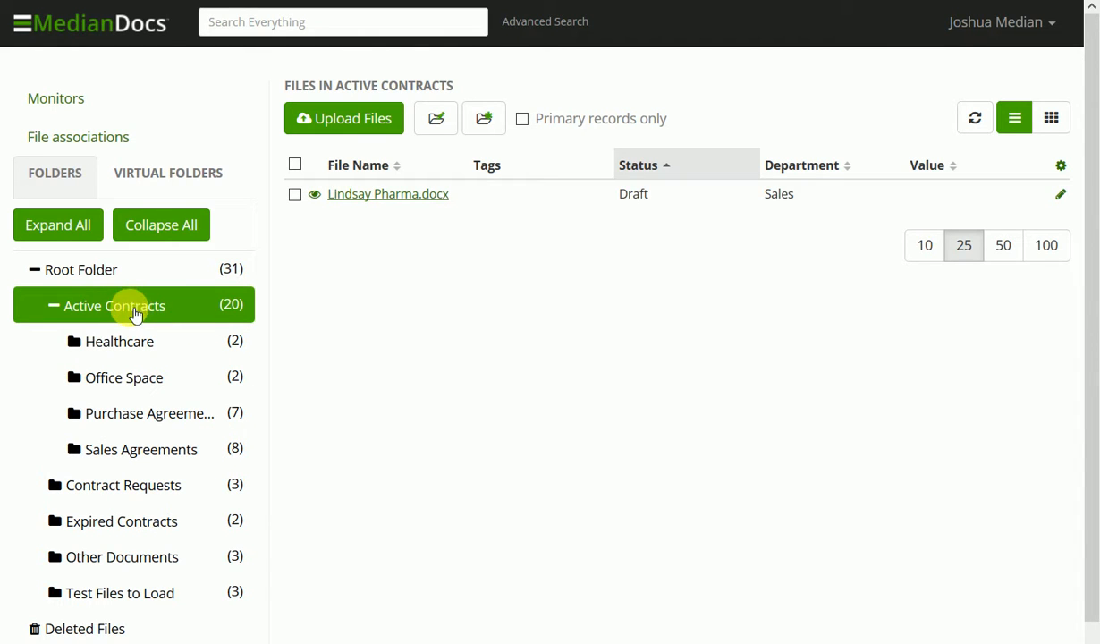
left_click(108, 495)
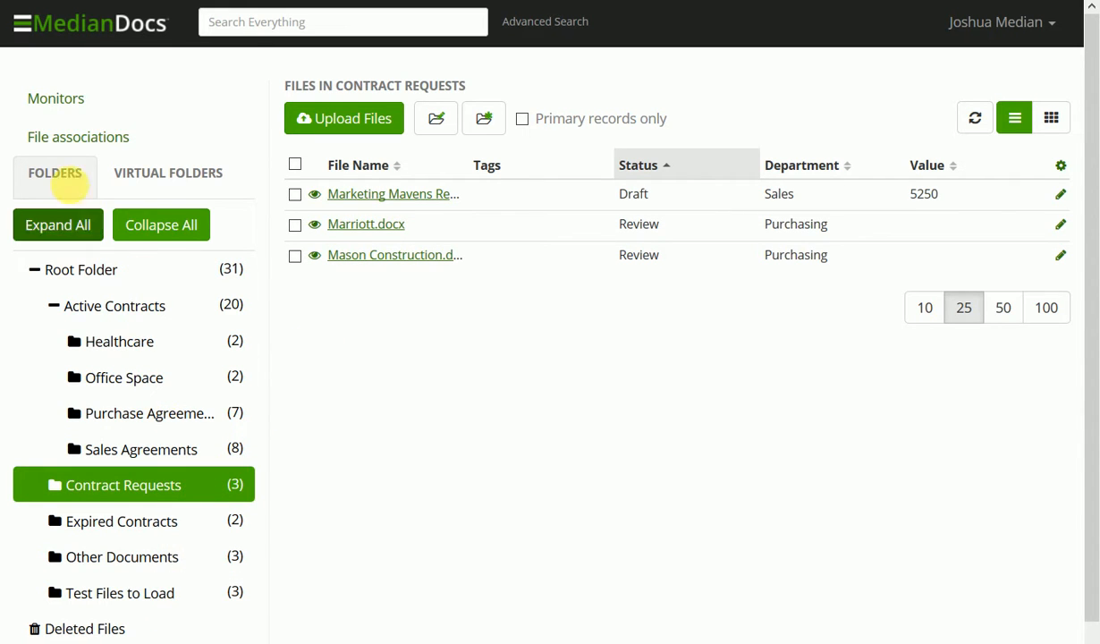
Add the Contract Requests folder to the All Active Contracts virtual folder and save it.
left_click(139, 181)
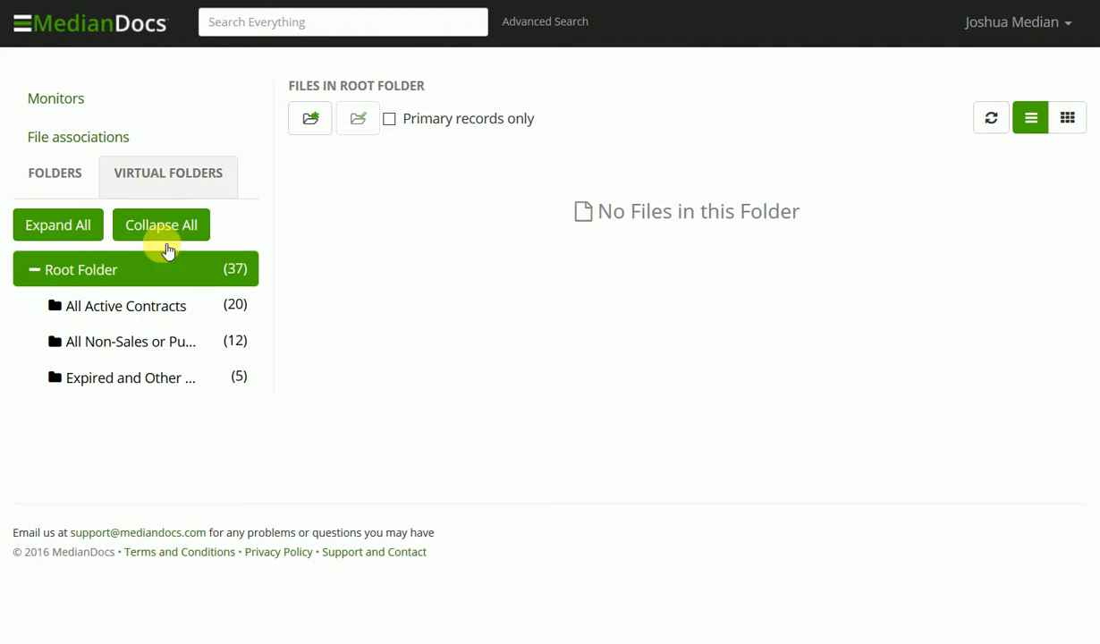
left_click(167, 309)
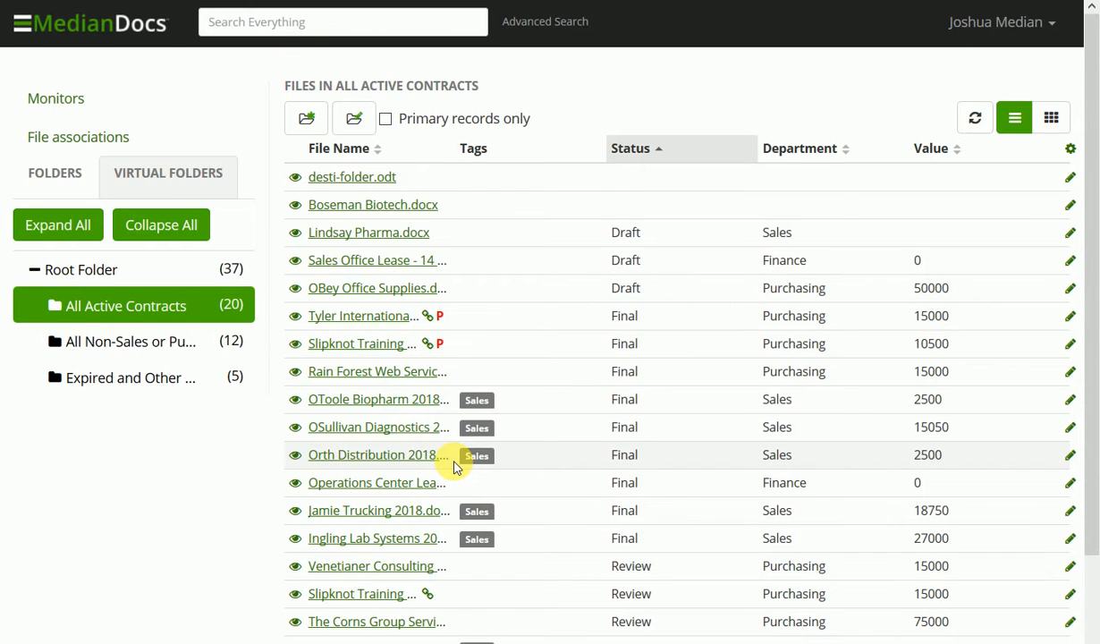
left_click(352, 132)
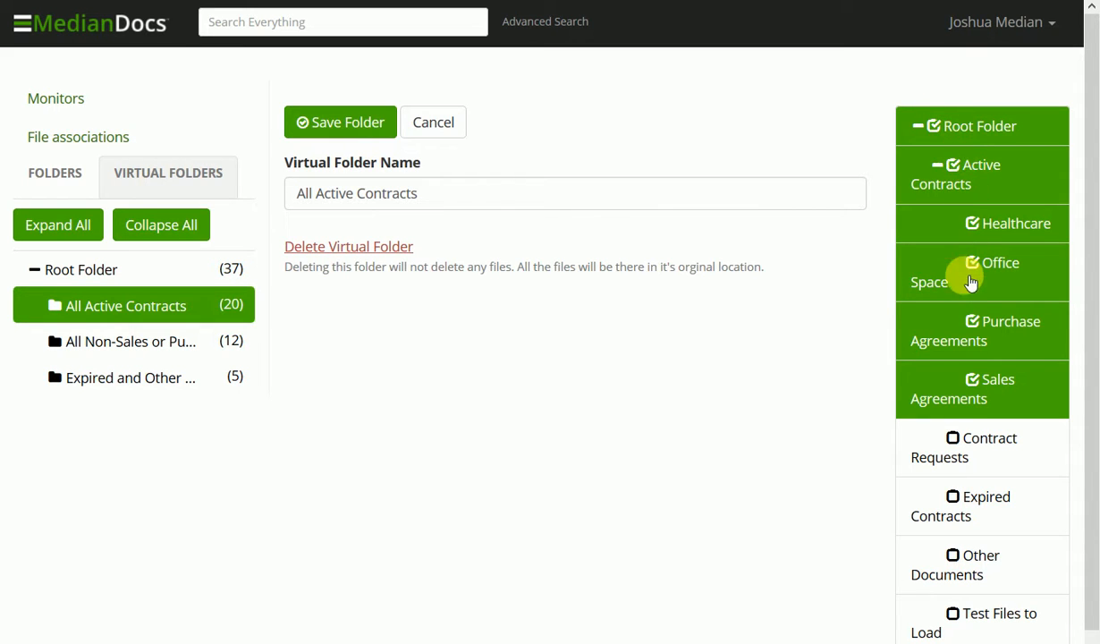
left_click(971, 438)
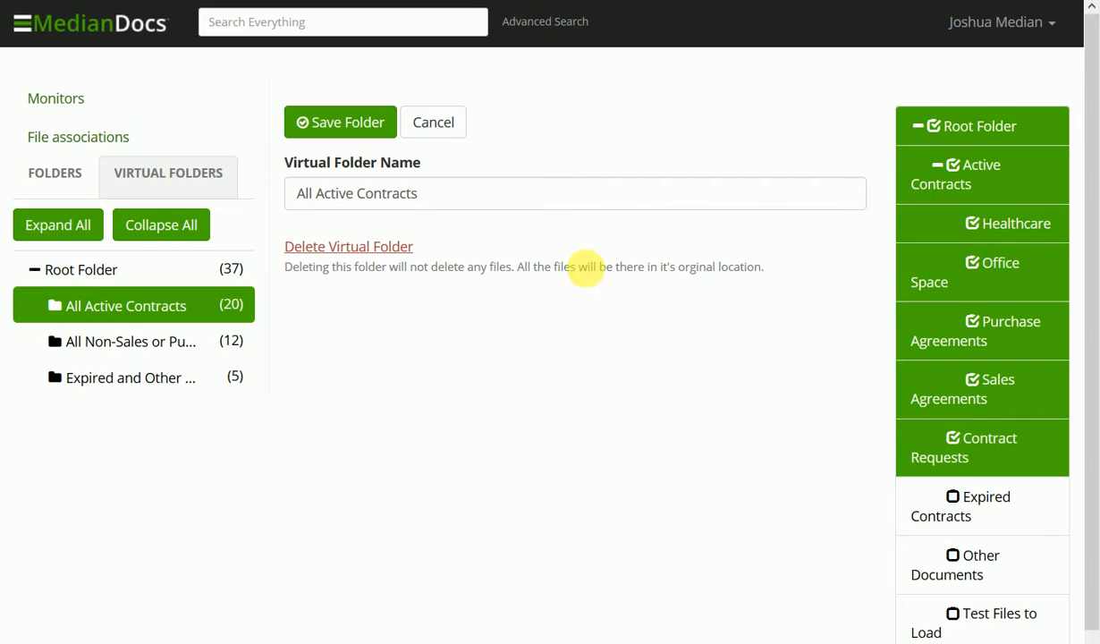
left_click(315, 133)
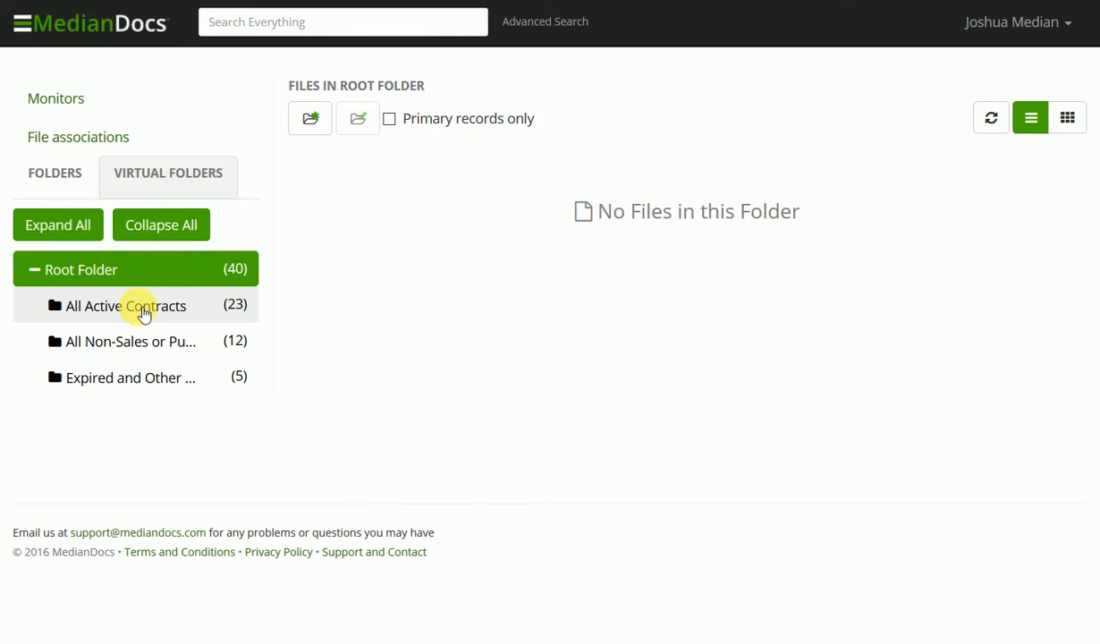
Run an advanced search for files whose content contains pelican.
left_click(161, 178)
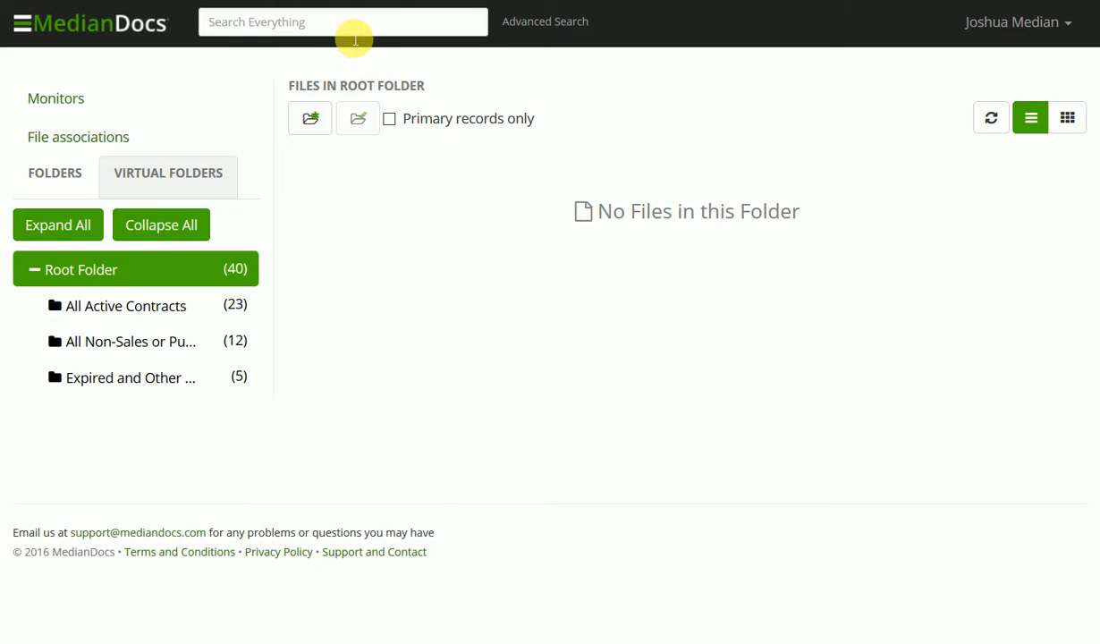
left_click(523, 21)
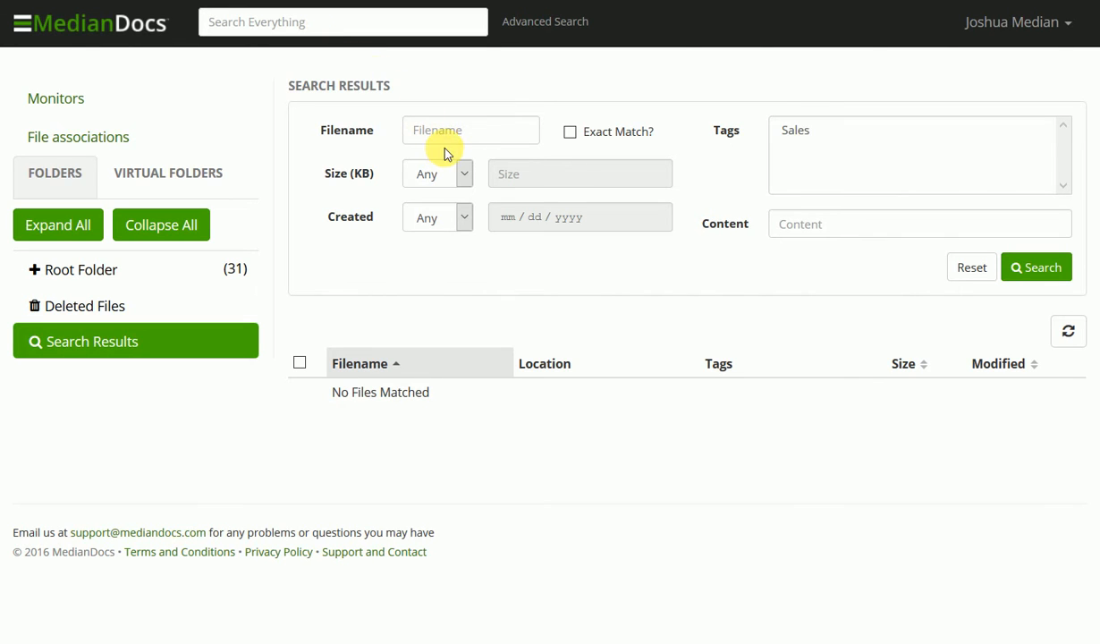
left_click(800, 224)
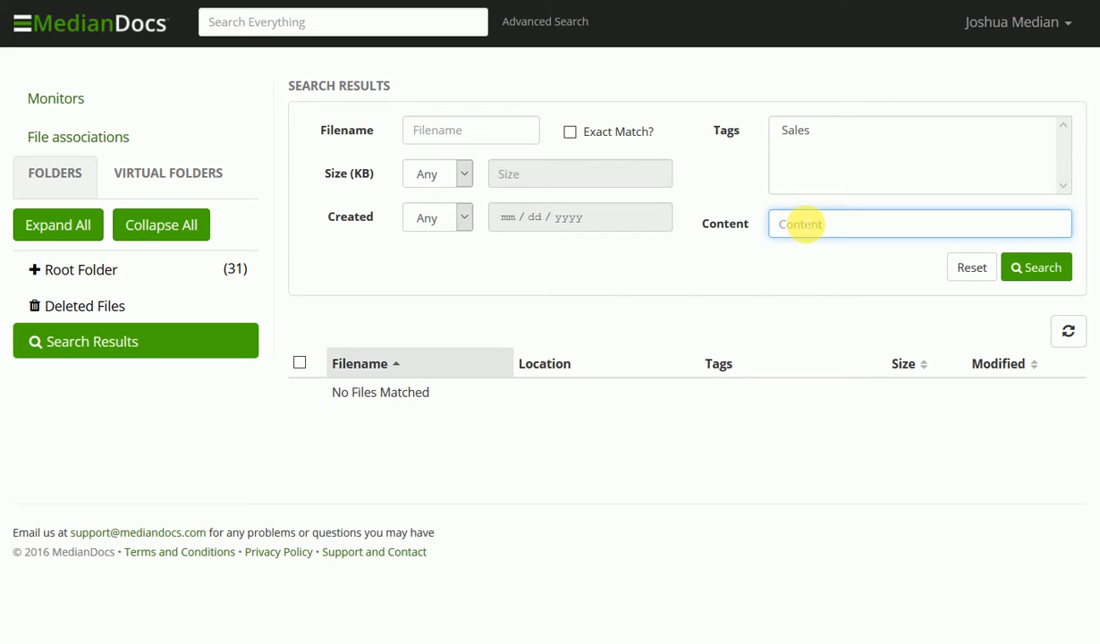
type("pelican")
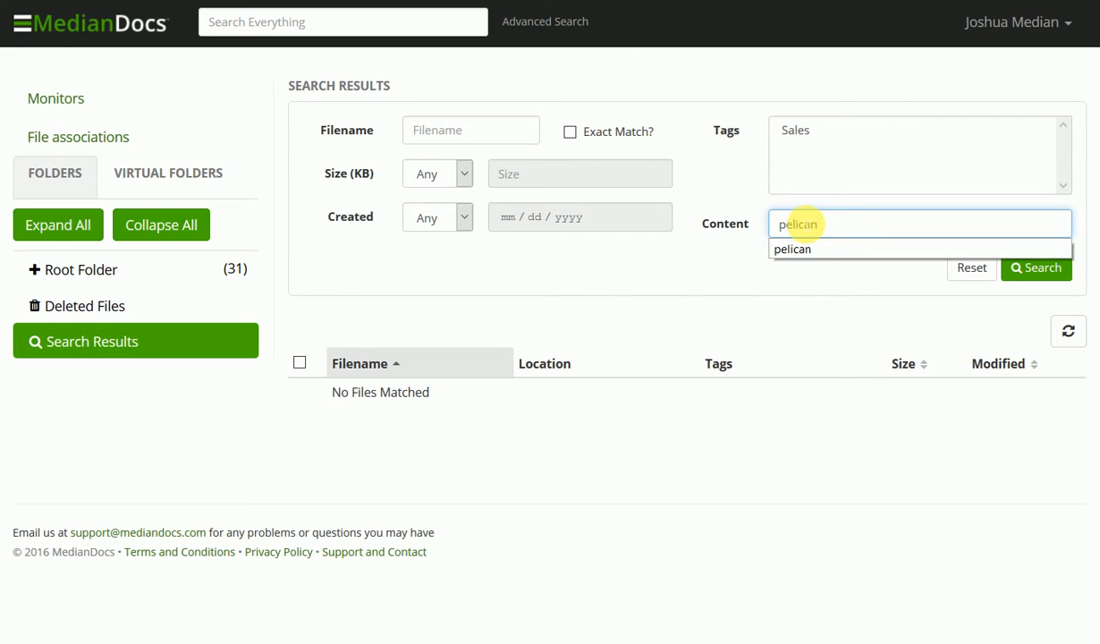
left_click(796, 251)
left_click(1044, 265)
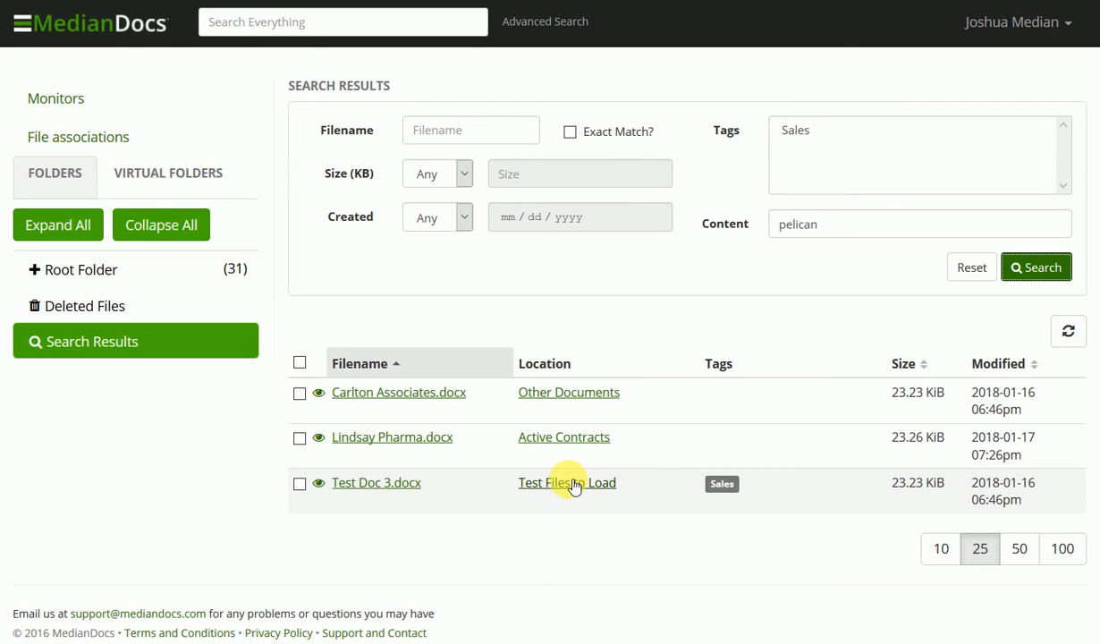
Open the Other Documents folder holding the Carlton Associates.docx search result.
left_click(549, 395)
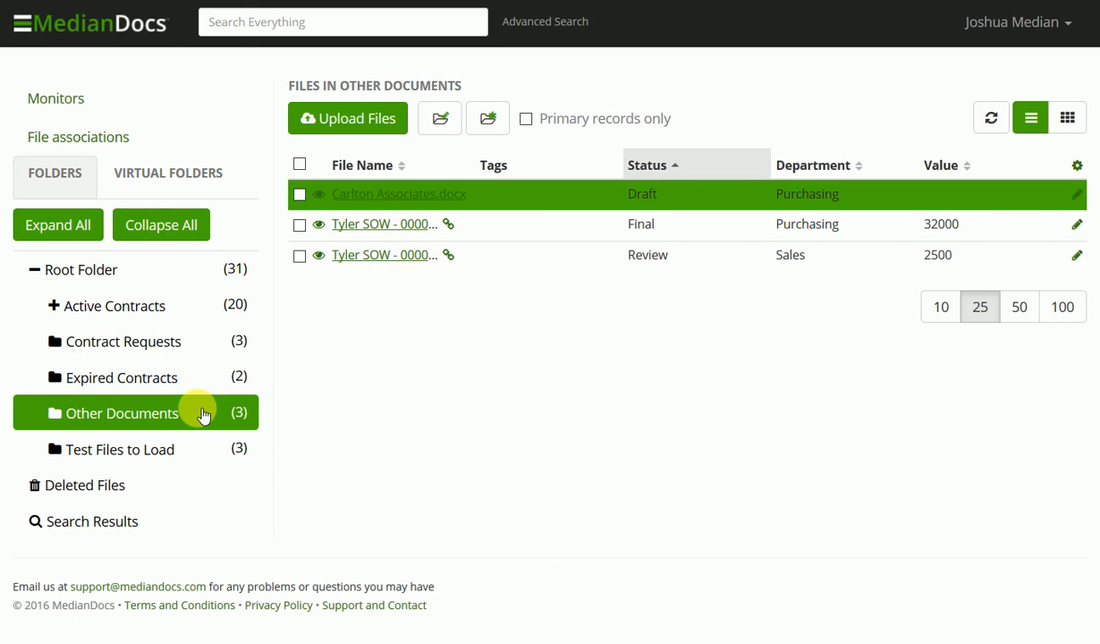
left_click(499, 209)
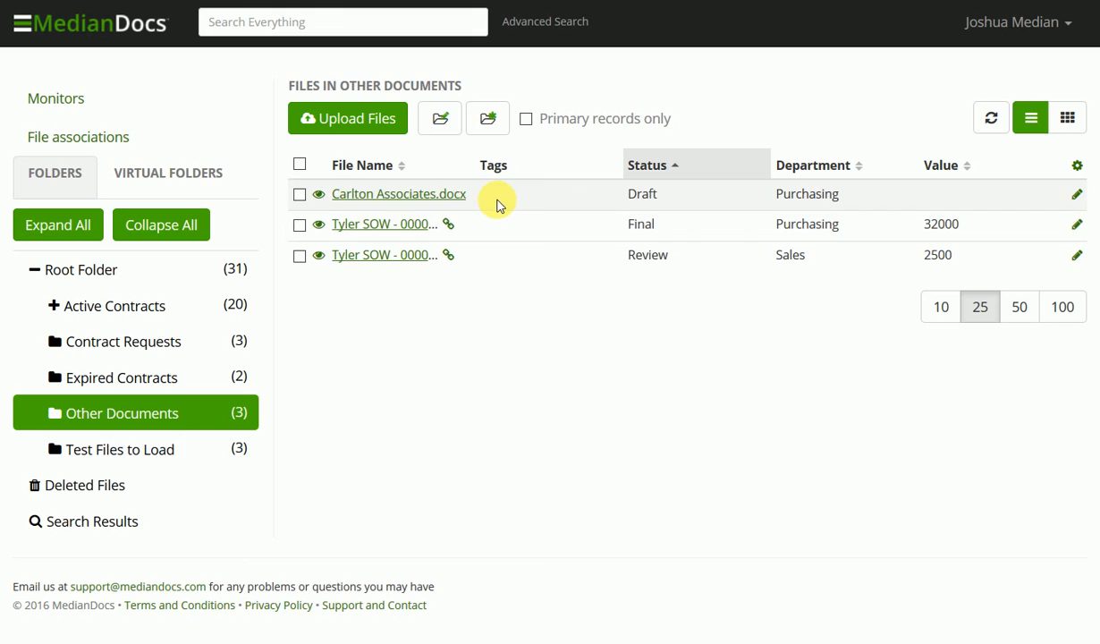